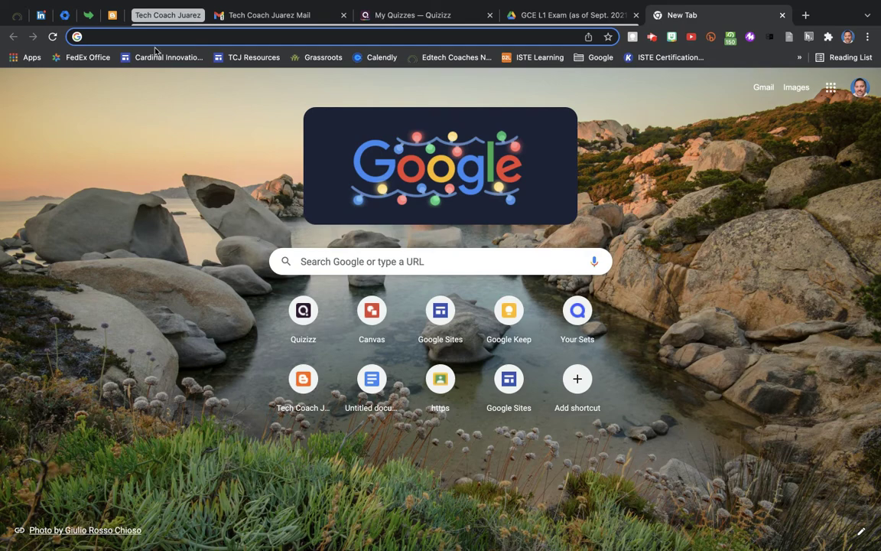
Open the Google Trends home page at trends.google.com.
type("tre")
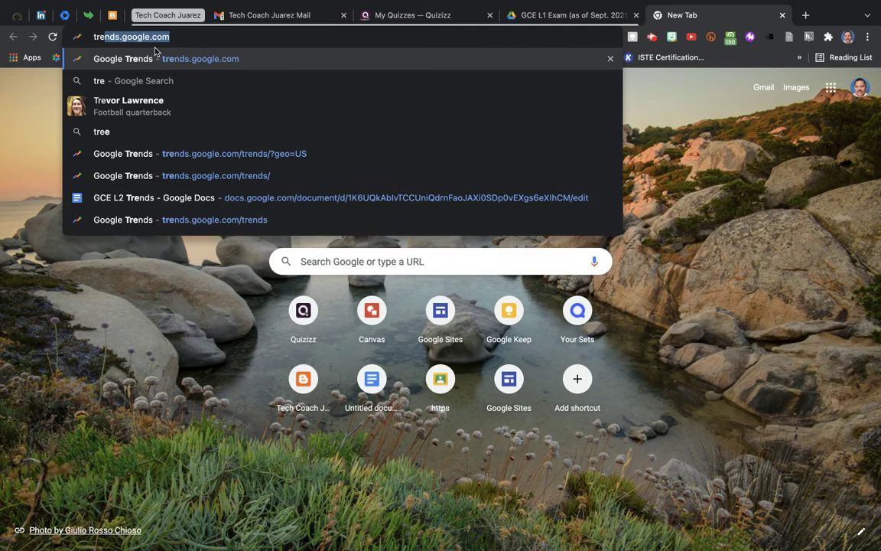
left_click(187, 36)
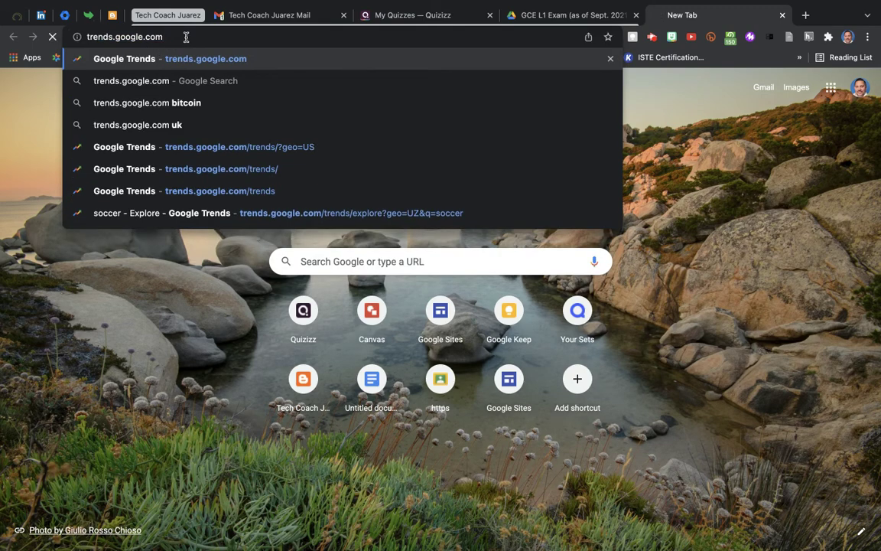
key("Return")
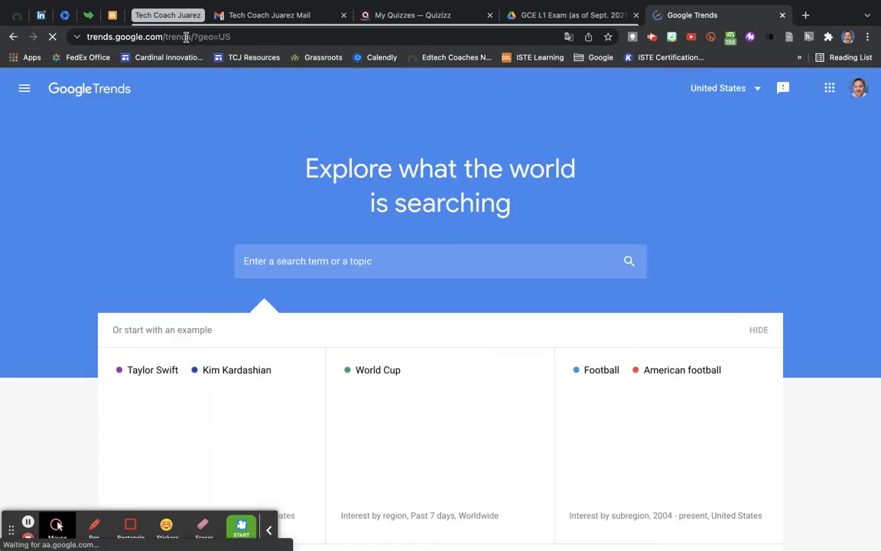
left_click(269, 530)
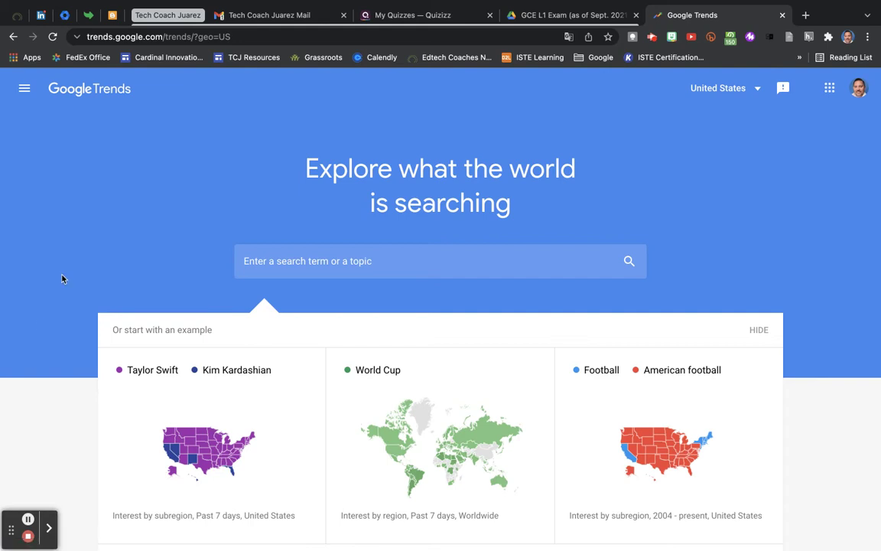
Look through the home page's example searches, Latest Stories and Insights, Recently trending and Year in Search sections.
scroll(102, 327, "down", 3)
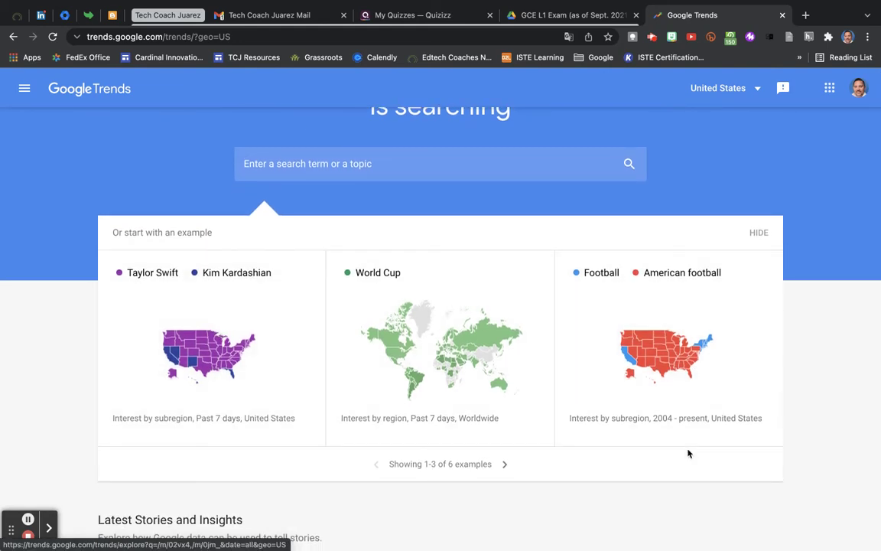
scroll(688, 453, "down", 2)
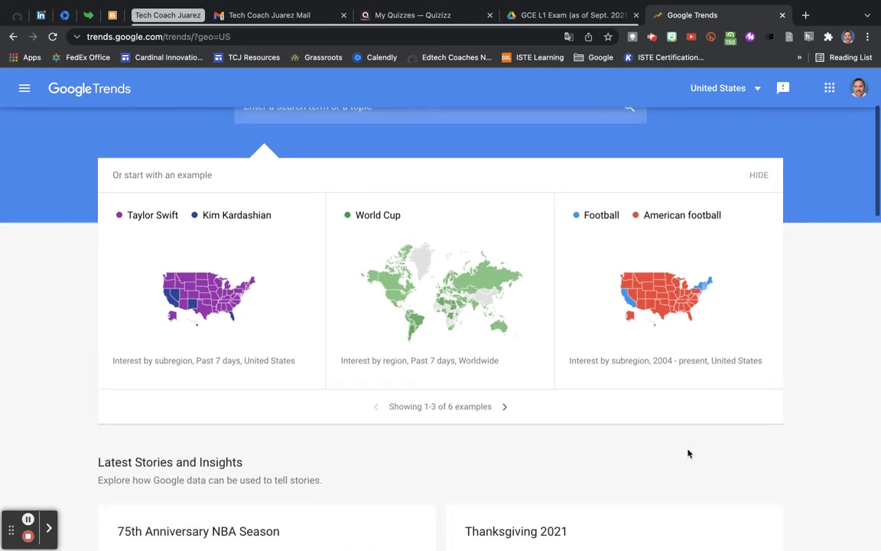
scroll(687, 454, "up", 2)
scroll(687, 454, "down", 4)
scroll(688, 454, "down", 5)
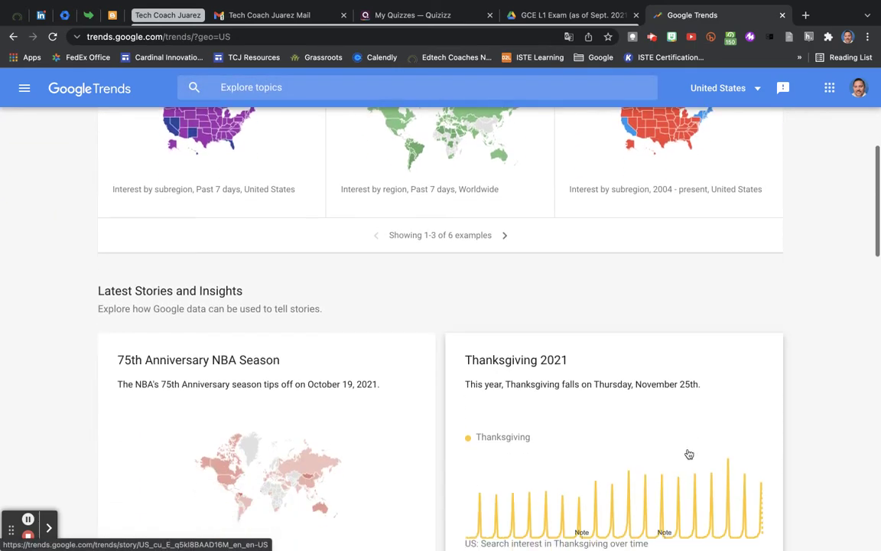
scroll(689, 454, "down", 4)
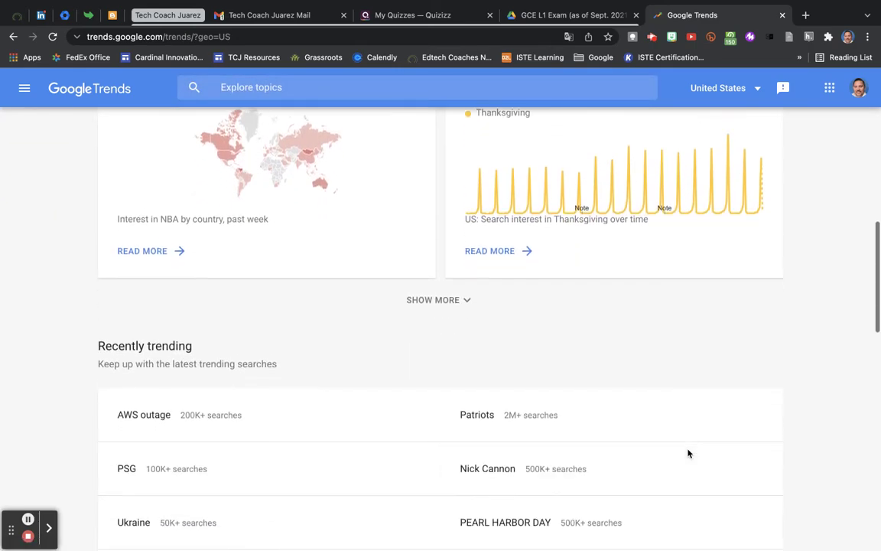
scroll(689, 454, "down", 2)
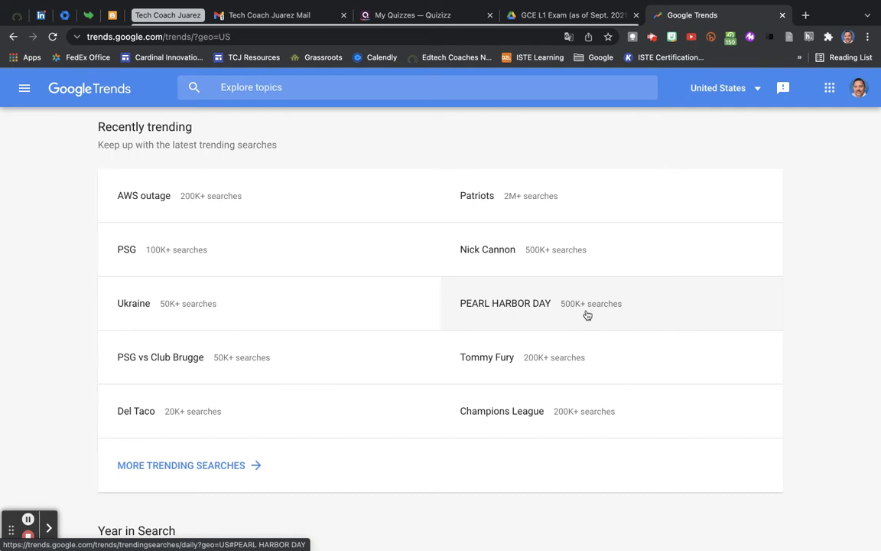
scroll(586, 314, "down", 4)
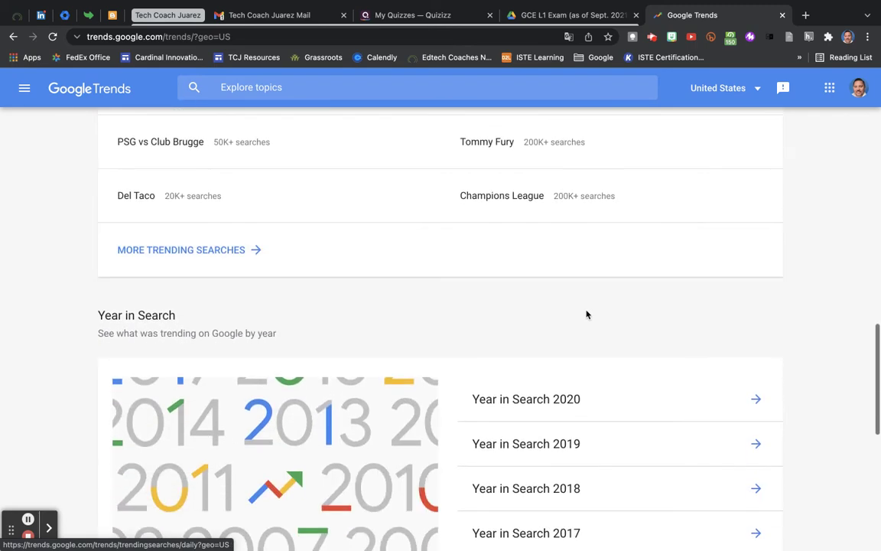
scroll(587, 314, "down", 2)
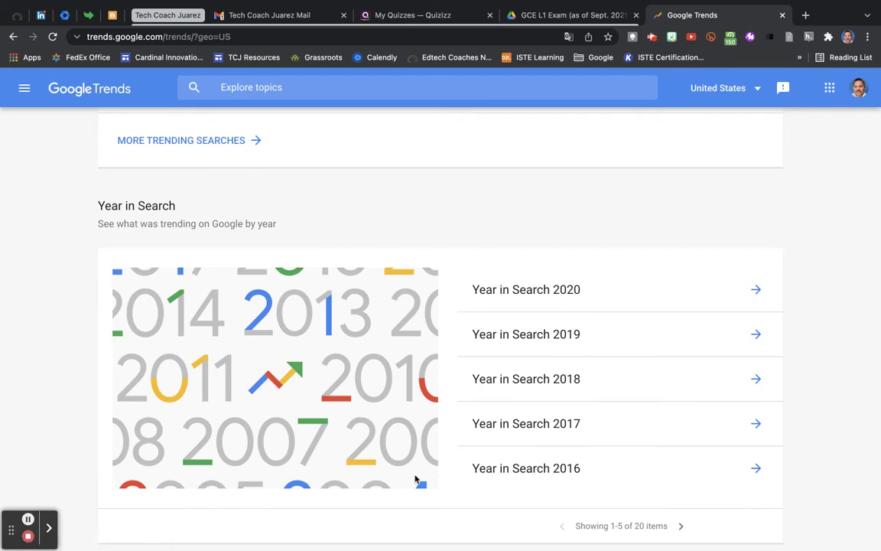
scroll(415, 480, "down", 2)
scroll(416, 480, "up", 7)
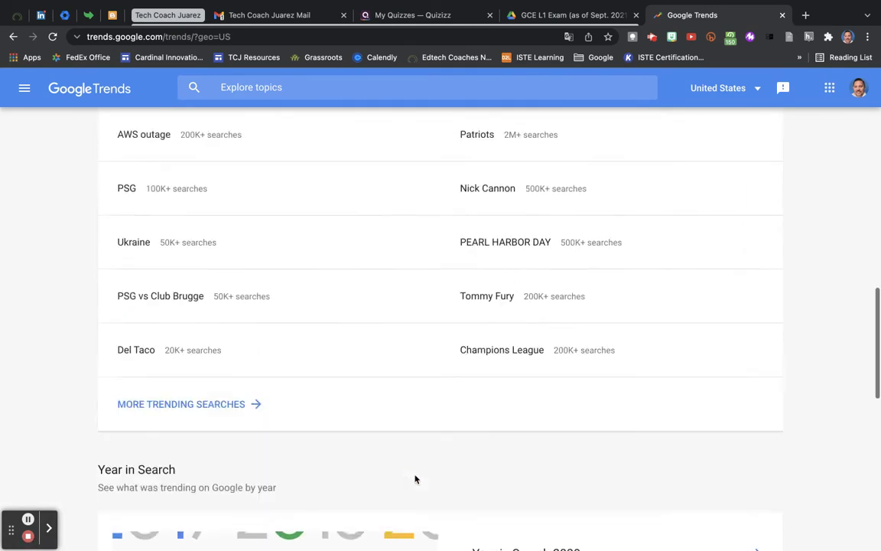
scroll(416, 480, "up", 15)
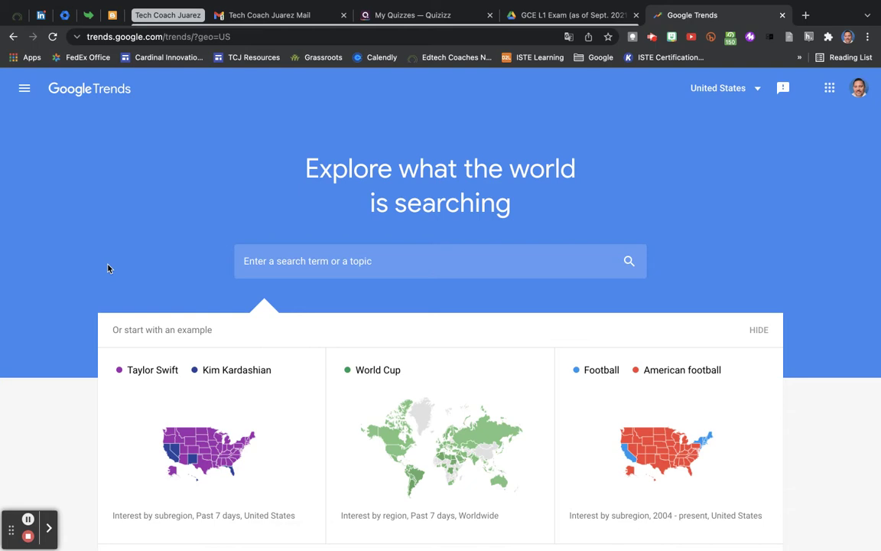
Explore search interest for the term "soccer".
left_click(281, 267)
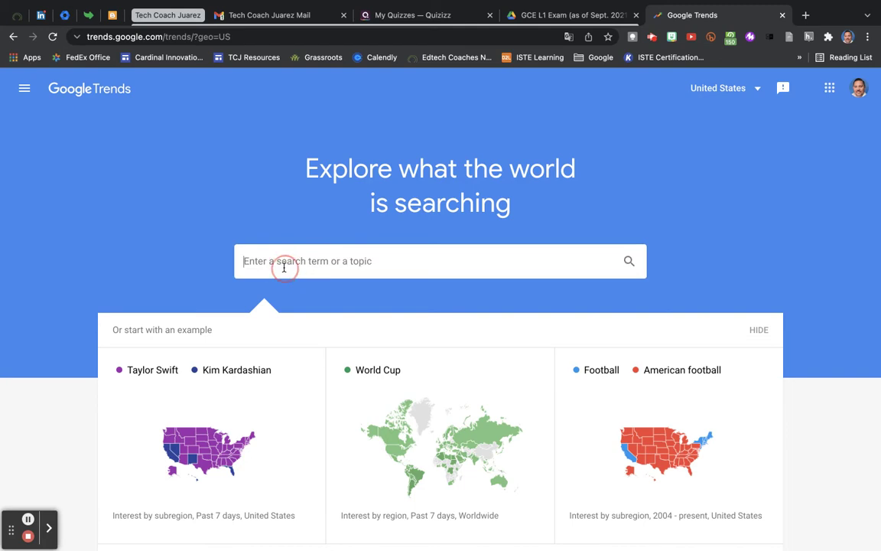
type("s")
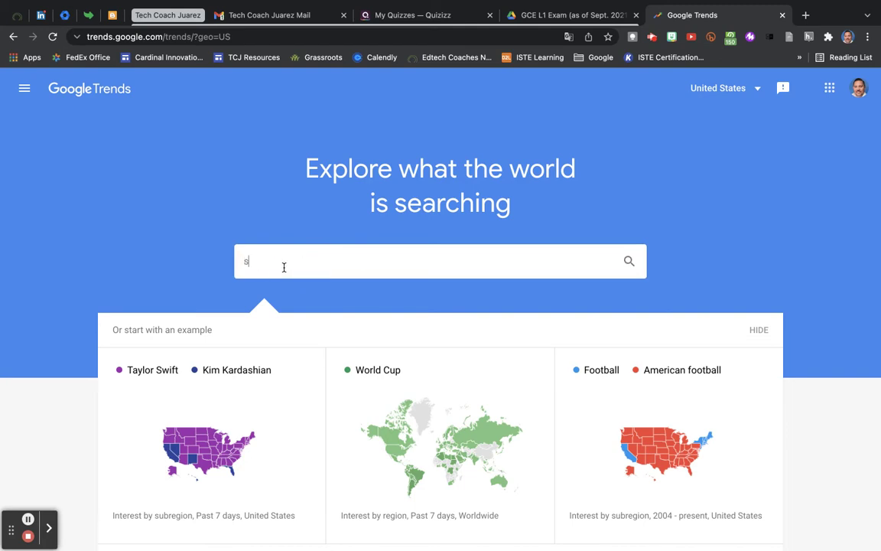
type("occer")
key("Return")
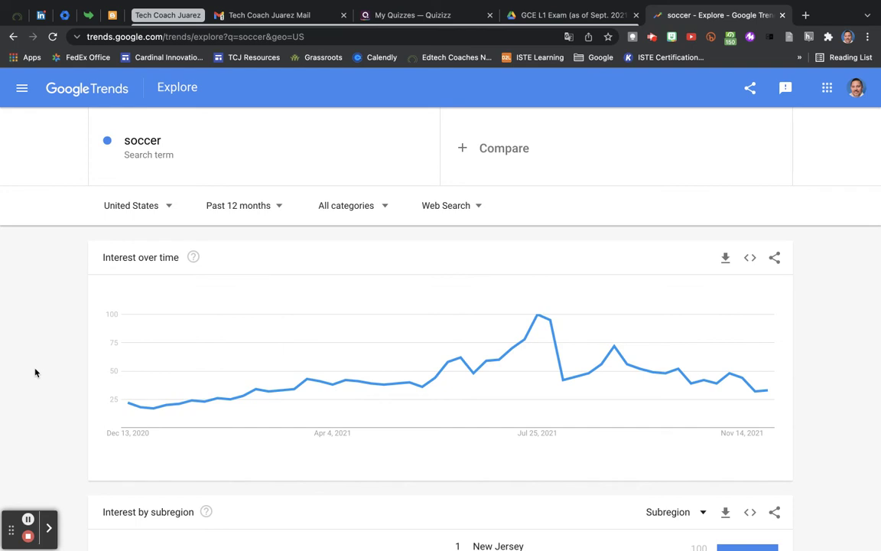
Check the available time ranges and set the region for the soccer results to Uzbekistan.
left_click(244, 206)
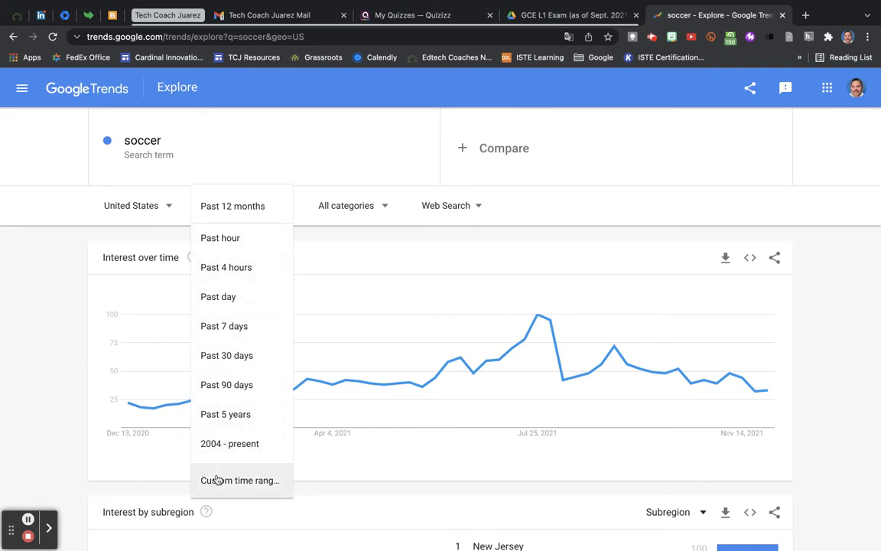
left_click(170, 206)
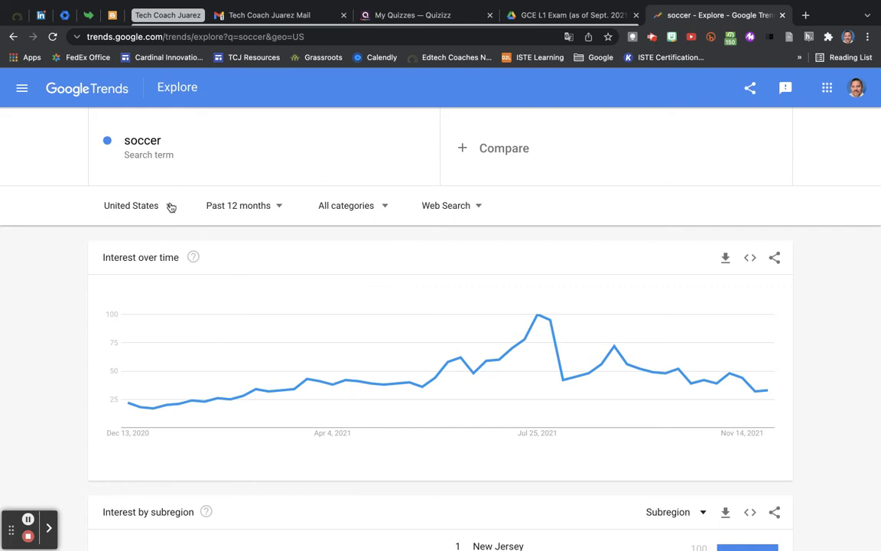
left_click(169, 207)
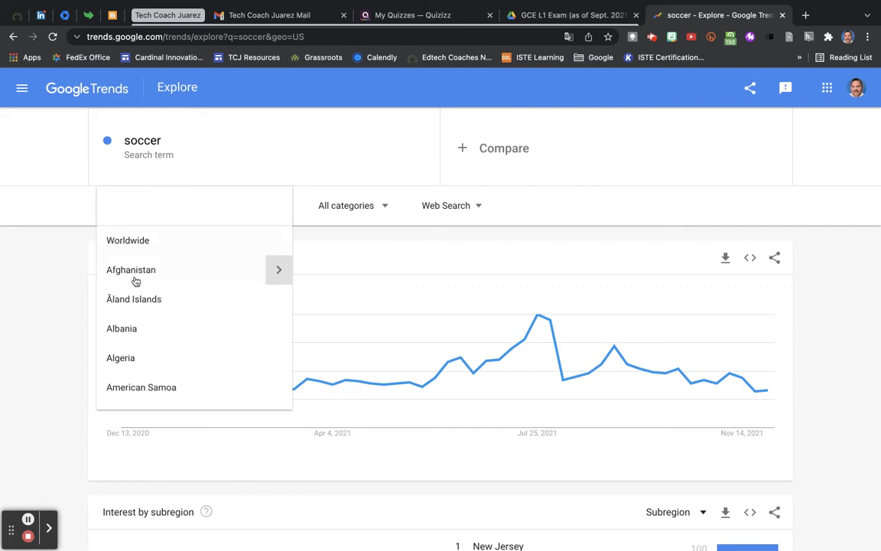
type("uz")
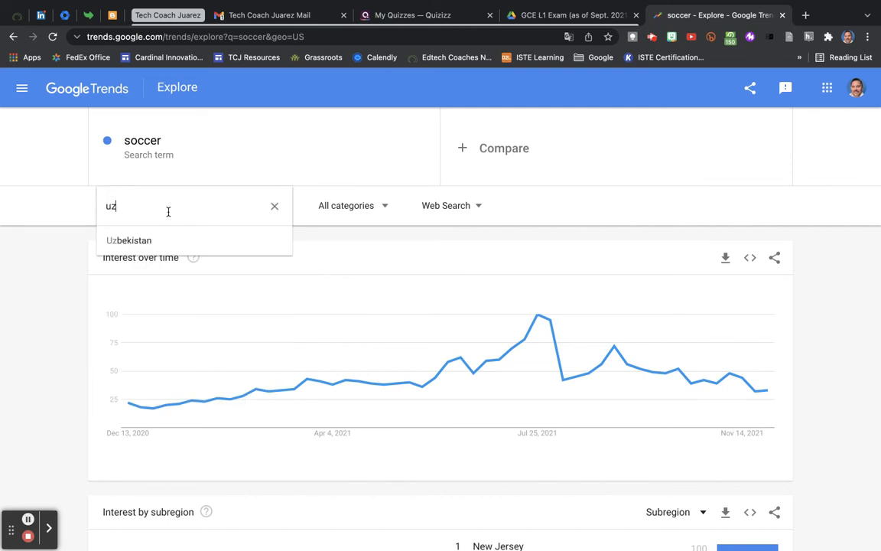
left_click(115, 241)
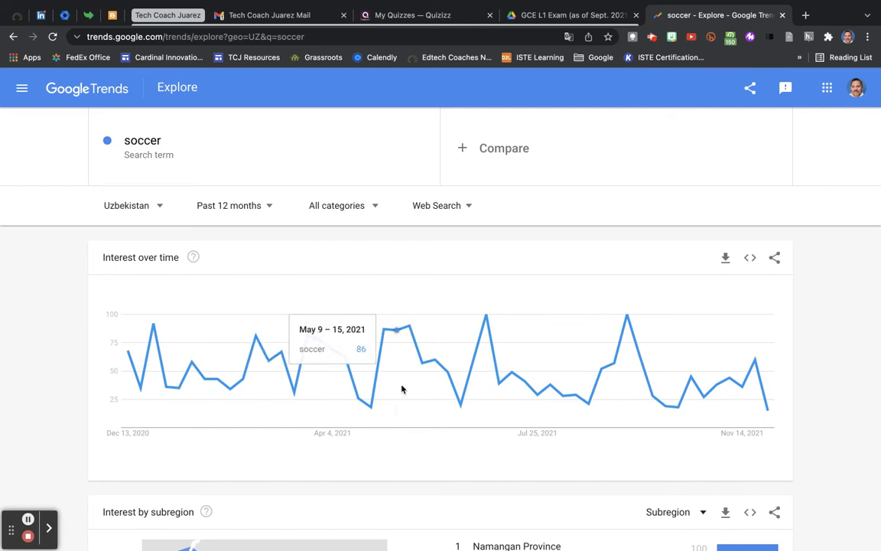
Break down the regional soccer interest in Uzbekistan by city instead of by subregion.
scroll(402, 389, "down", 5)
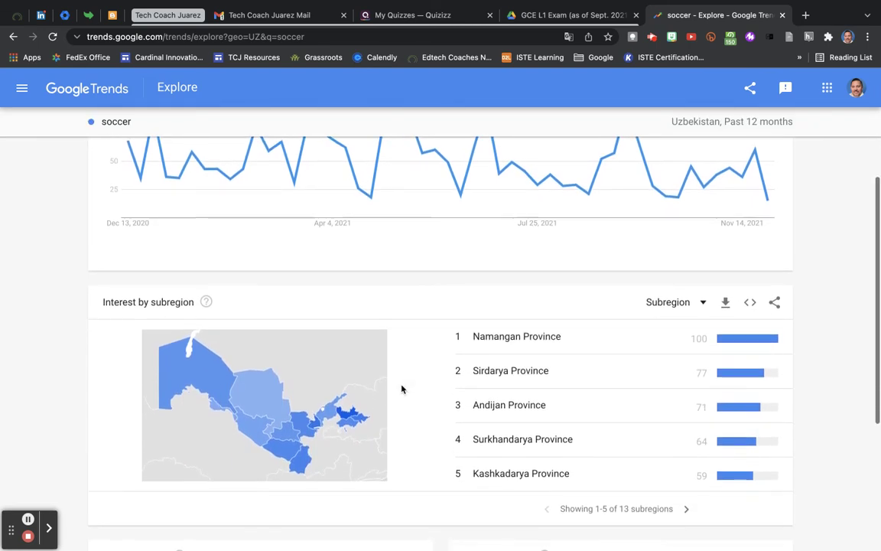
scroll(401, 390, "down", 2)
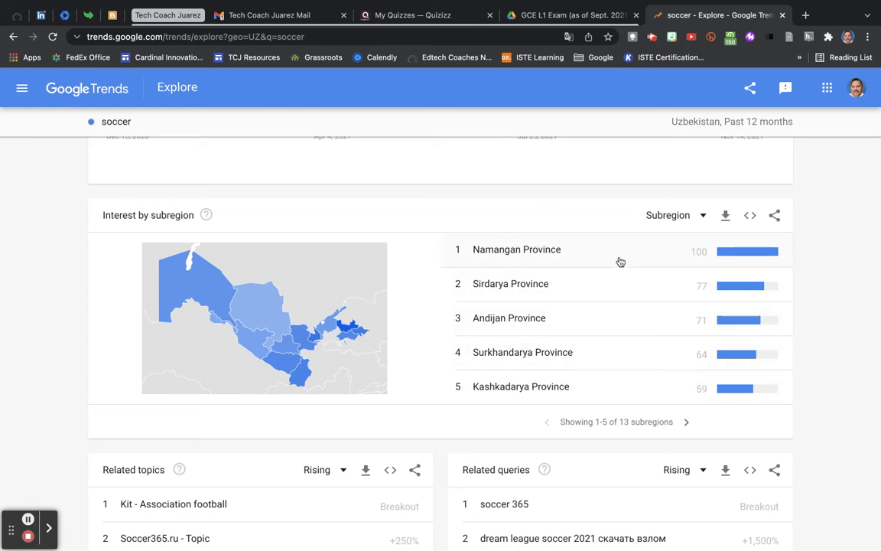
left_click(701, 216)
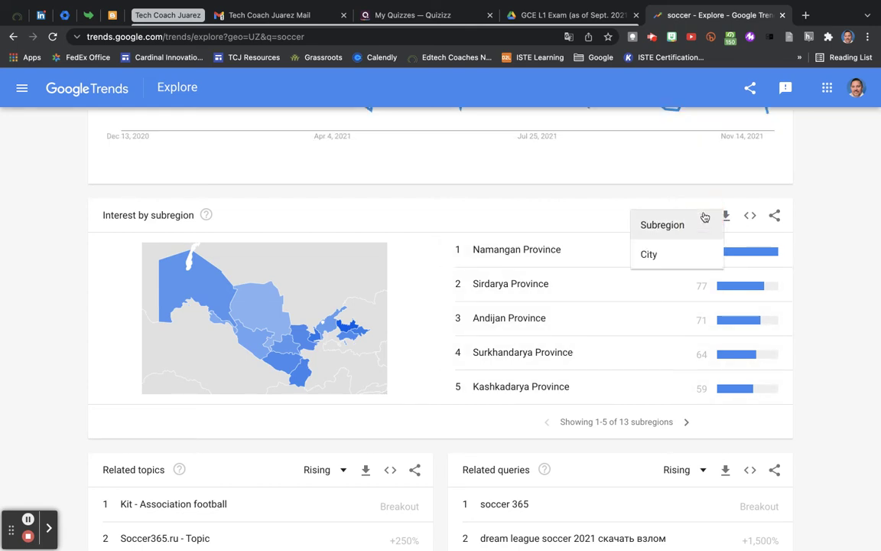
left_click(659, 254)
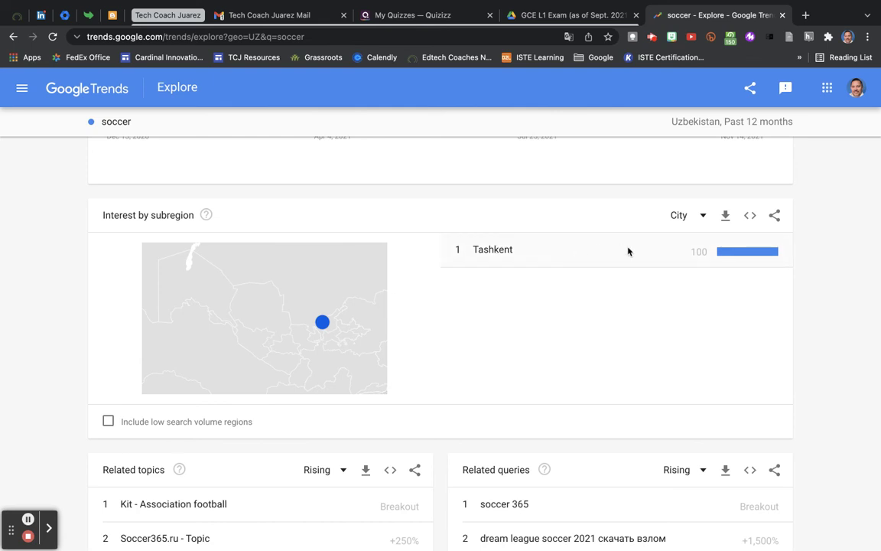
Review the related topics and queries, and view the sharing options for the Interest over time chart.
scroll(548, 245, "down", 1)
scroll(548, 245, "down", 1)
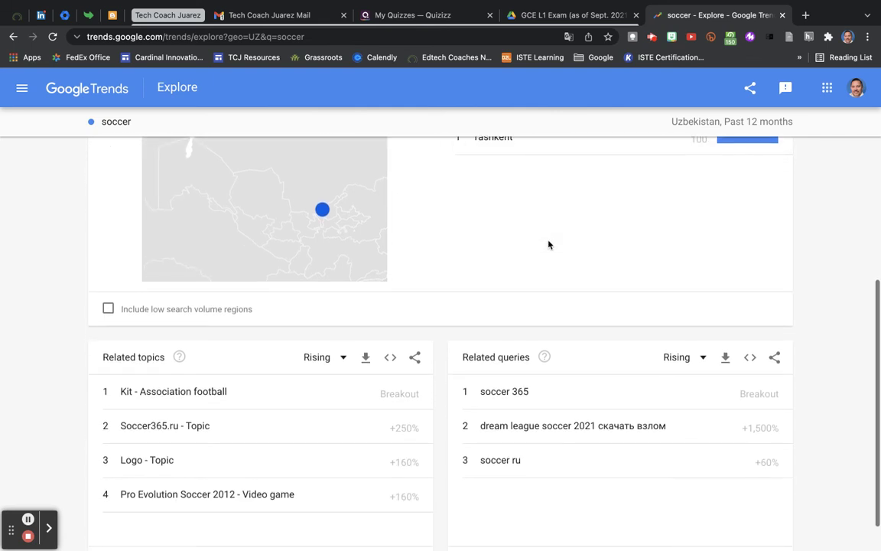
scroll(549, 244, "up", 2)
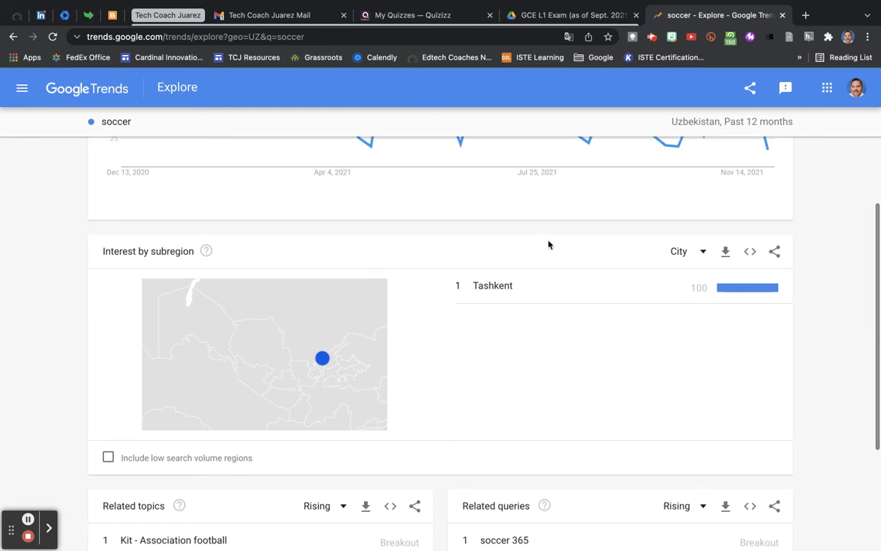
scroll(548, 245, "up", 3)
scroll(549, 245, "up", 3)
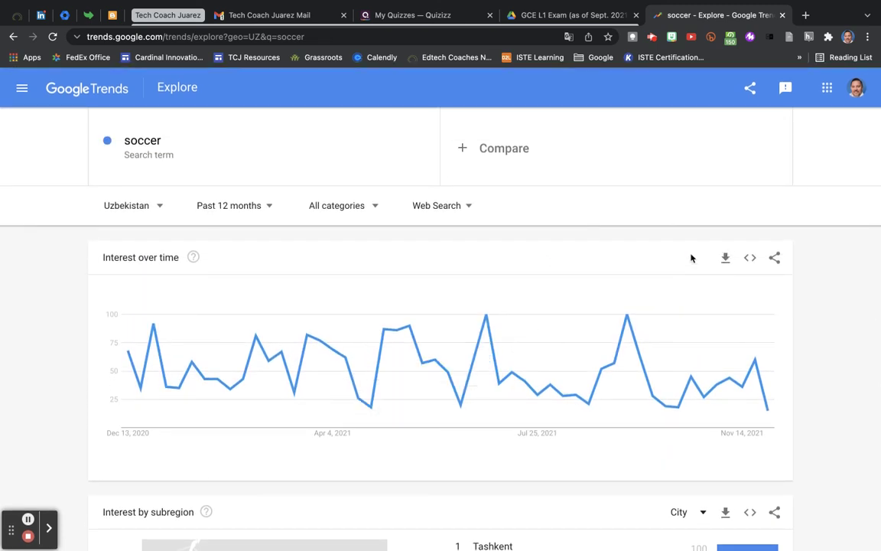
left_click(774, 258)
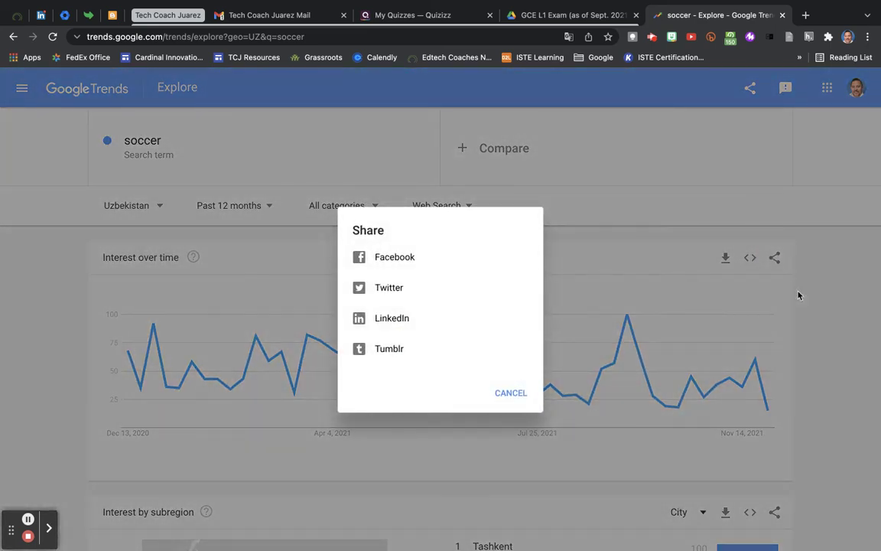
left_click(797, 295)
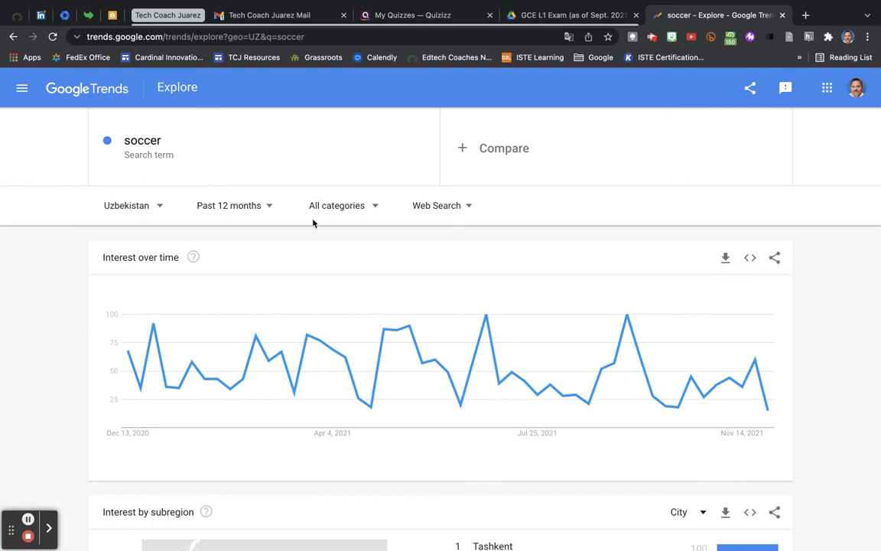
Look through the list of categories available for filtering the soccer results, keeping All categories.
left_click(342, 206)
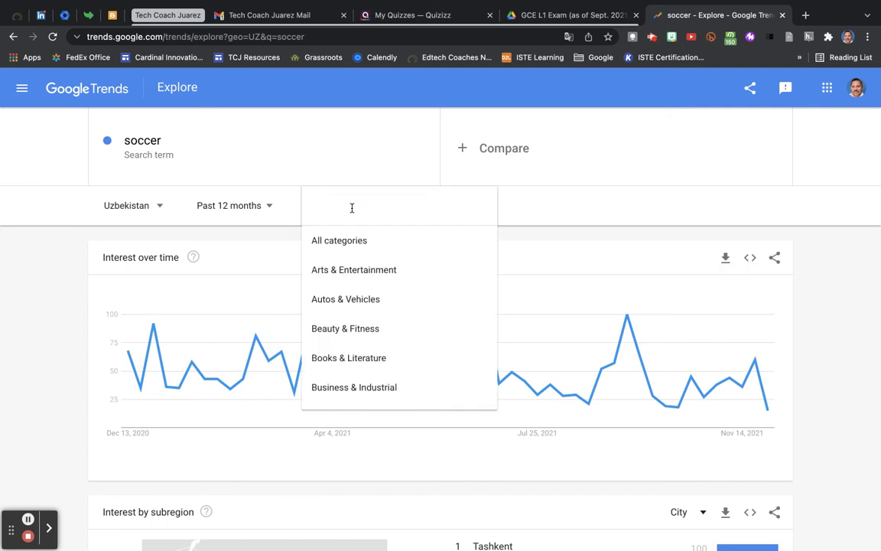
scroll(364, 300, "down", 5)
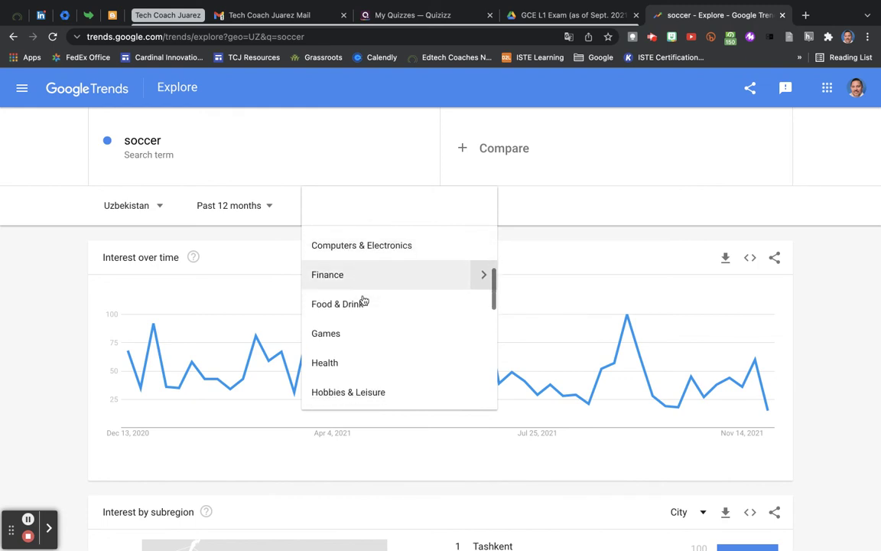
scroll(364, 300, "down", 4)
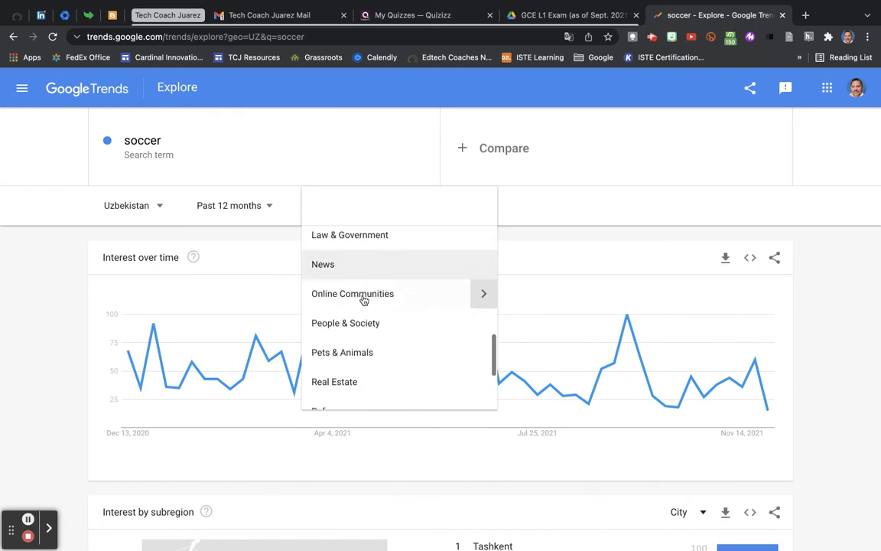
scroll(364, 299, "up", 5)
scroll(364, 300, "up", 3)
left_click(505, 212)
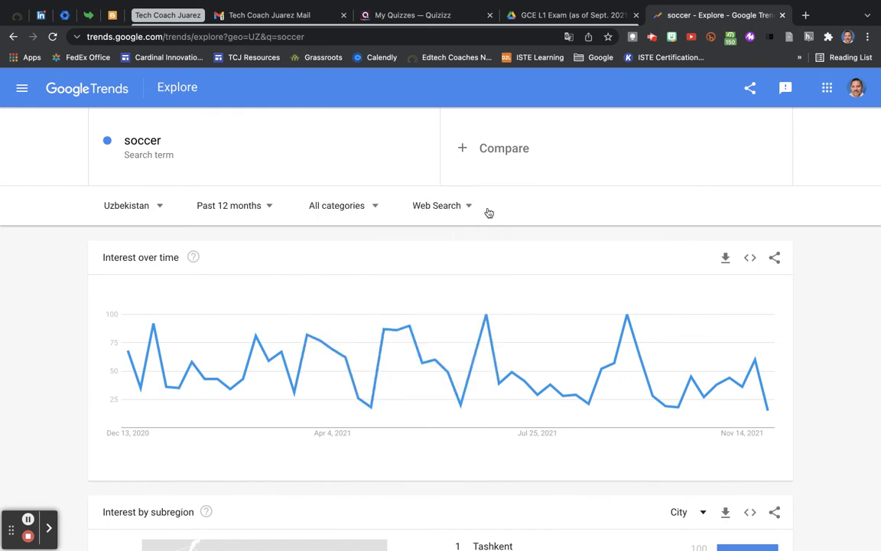
Add basketball as a second search term to compare with soccer in Uzbekistan.
left_click(465, 151)
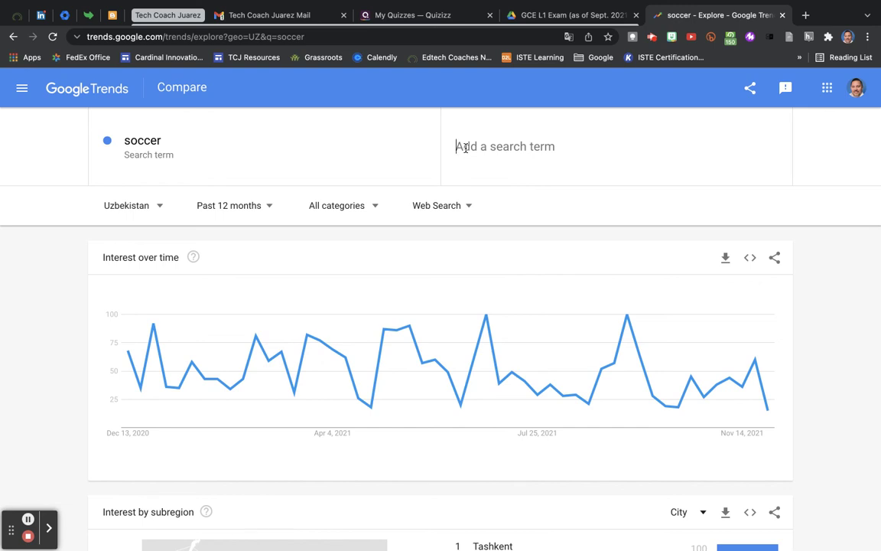
type("basketball")
key("Return")
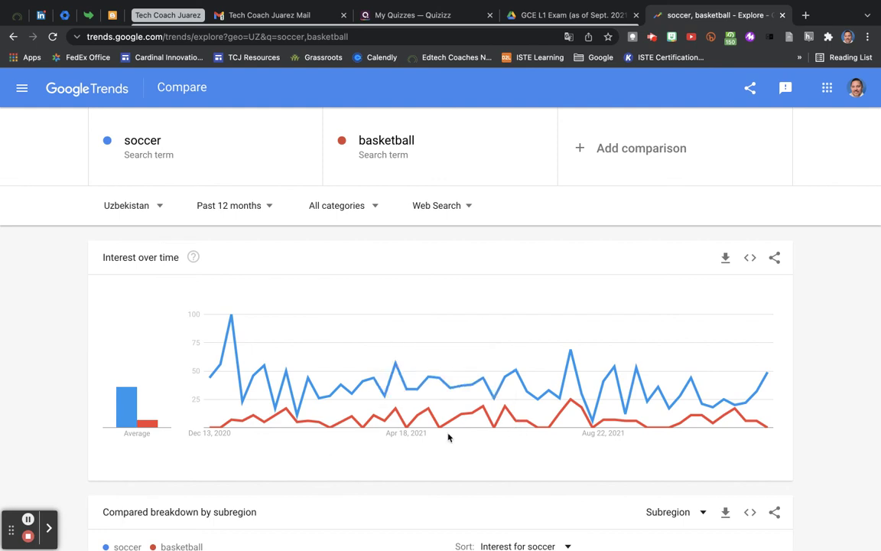
Change the region of the soccer and basketball comparison to Worldwide.
scroll(448, 436, "down", 2)
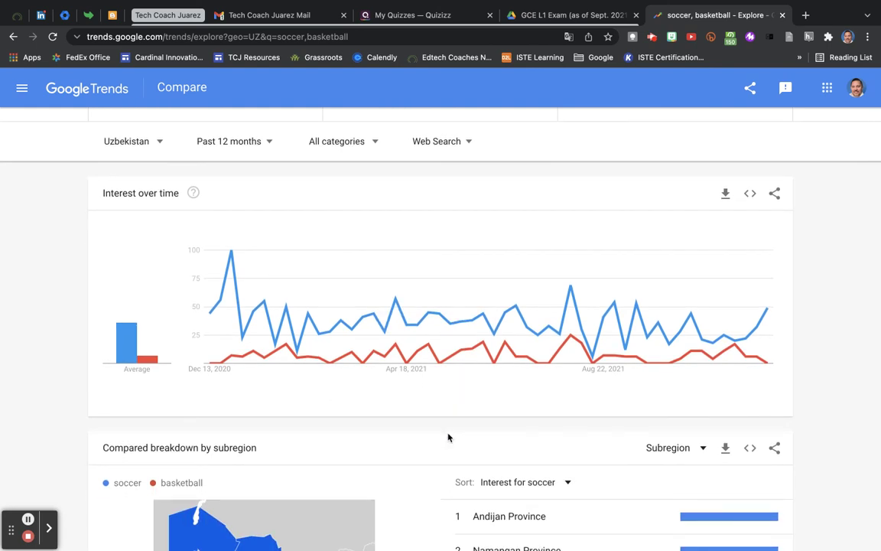
left_click(153, 140)
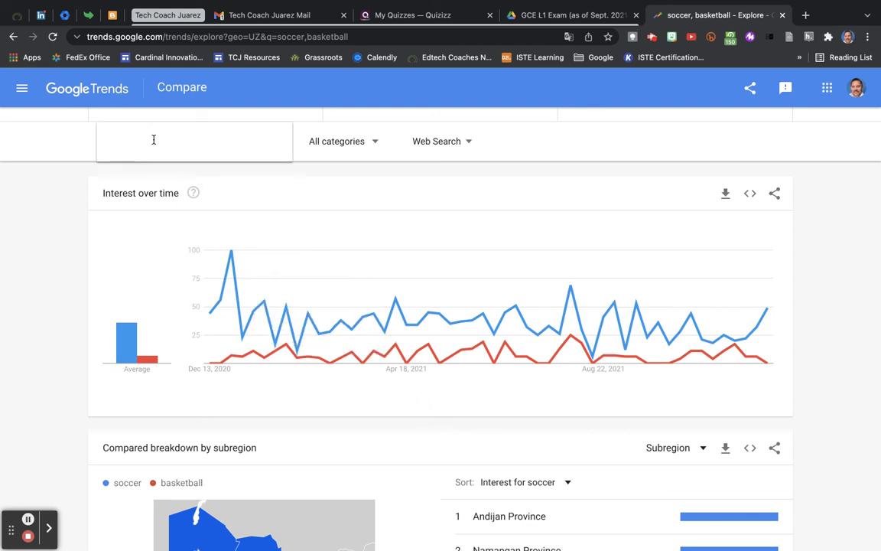
left_click(155, 176)
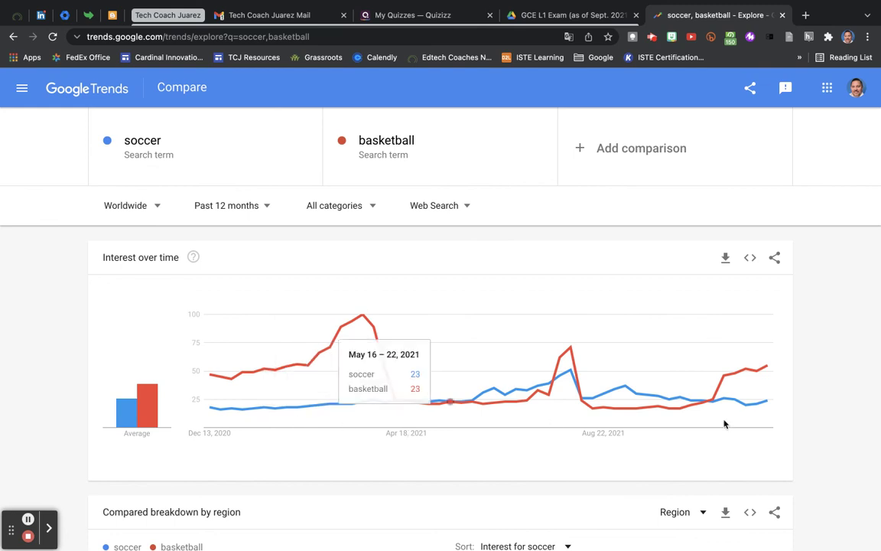
Review the worldwide compared breakdown by region, and the soccer interest by region and related queries.
scroll(851, 447, "down", 3)
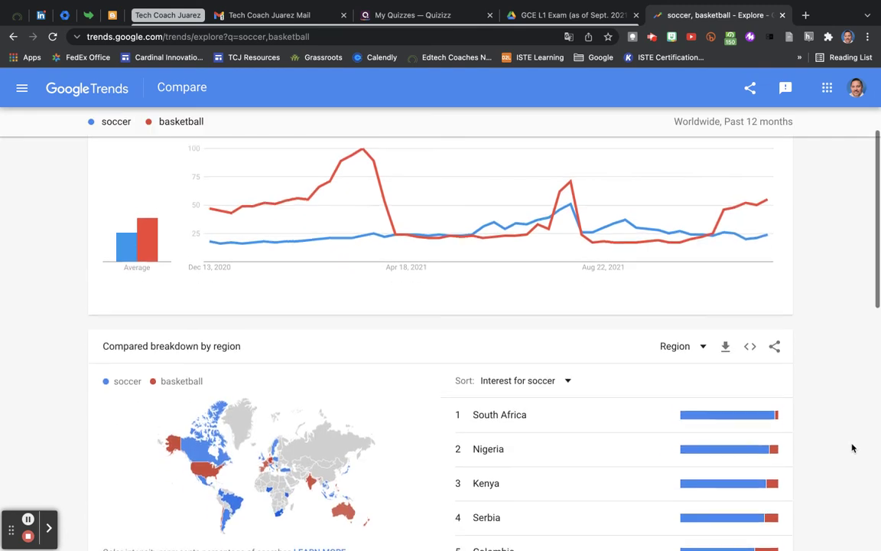
scroll(853, 448, "down", 2)
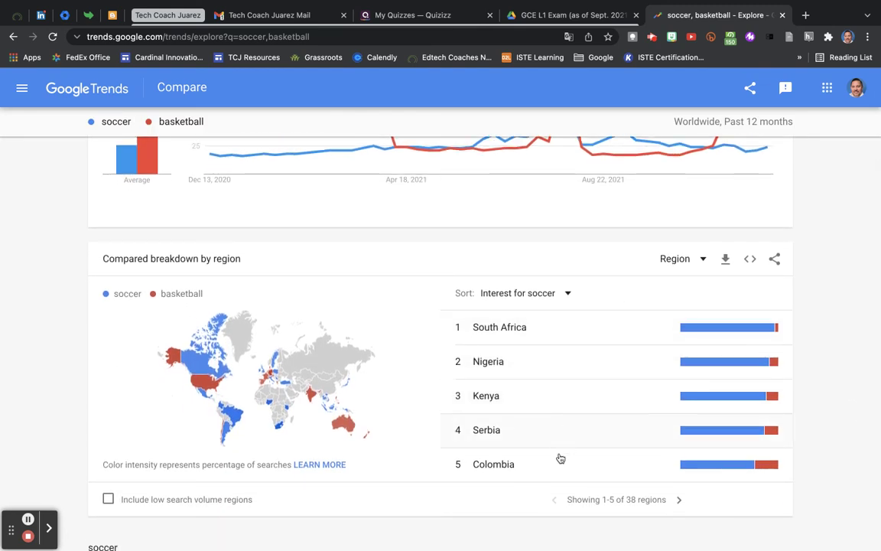
scroll(544, 466, "down", 1)
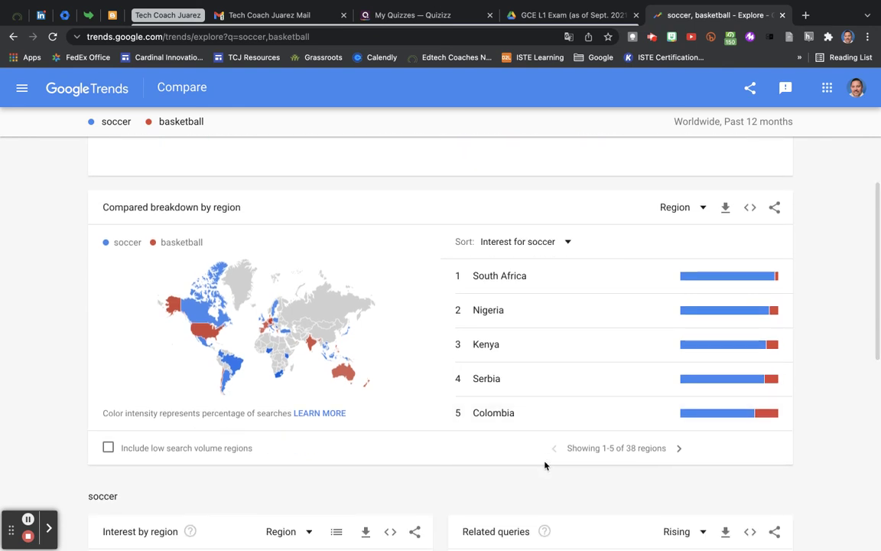
scroll(434, 441, "down", 3)
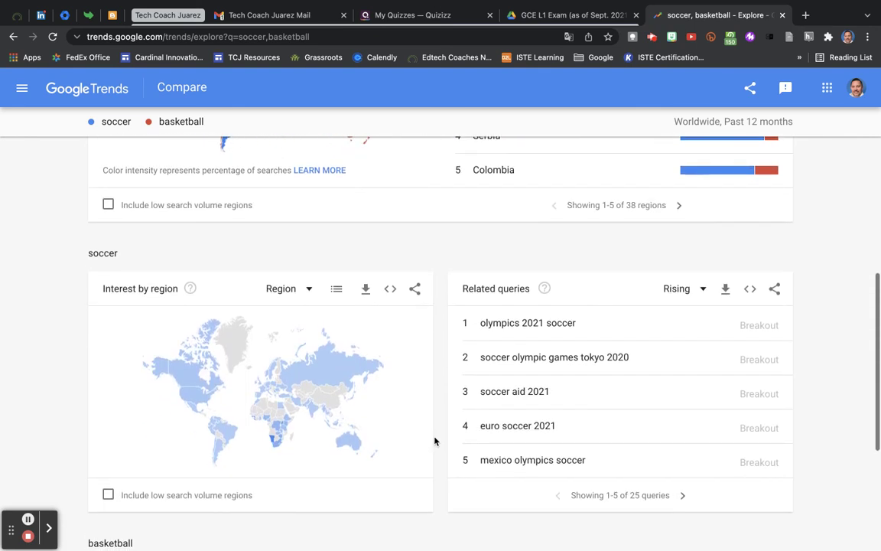